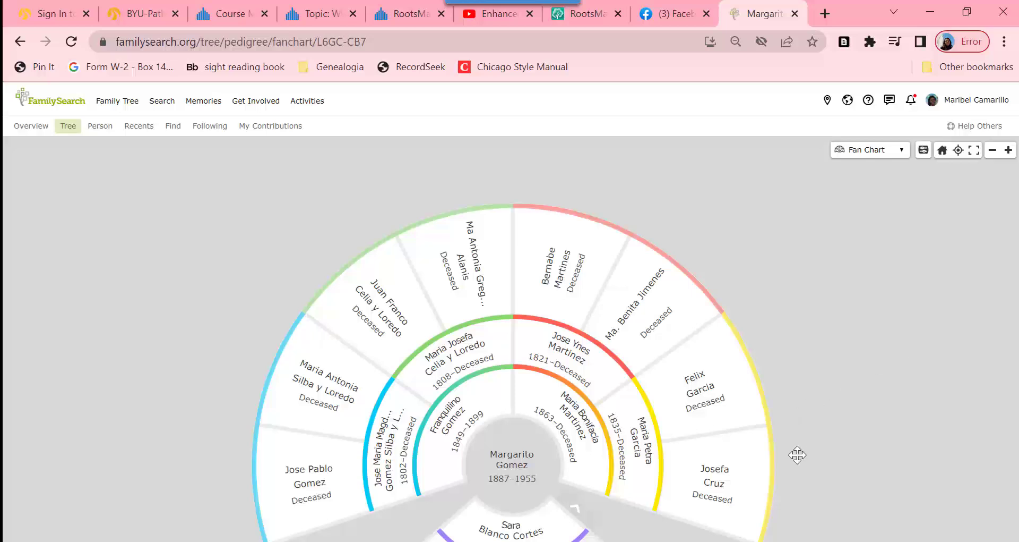
{"action": "left_click", "coordinate": [700, 541]}
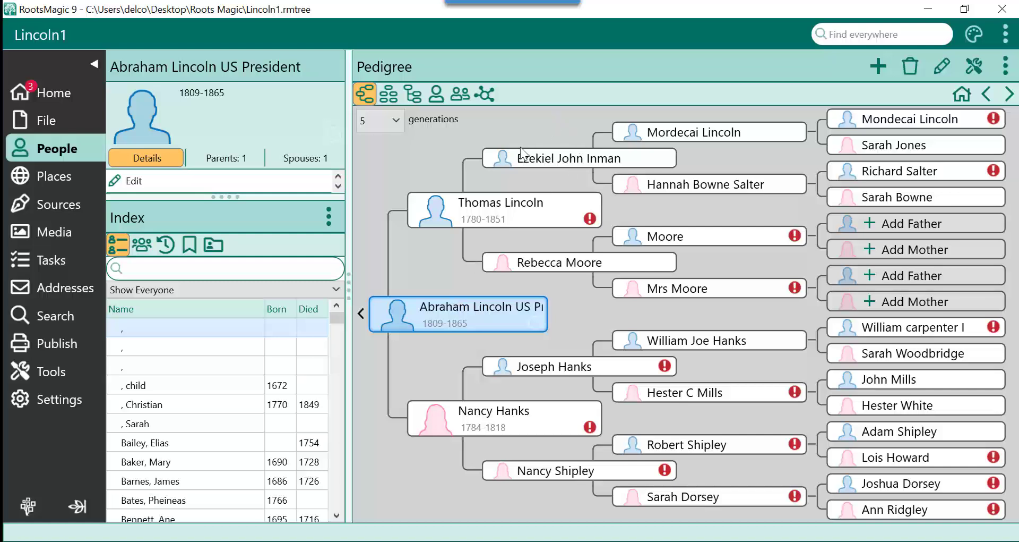
{"action": "left_click", "coordinate": [498, 157]}
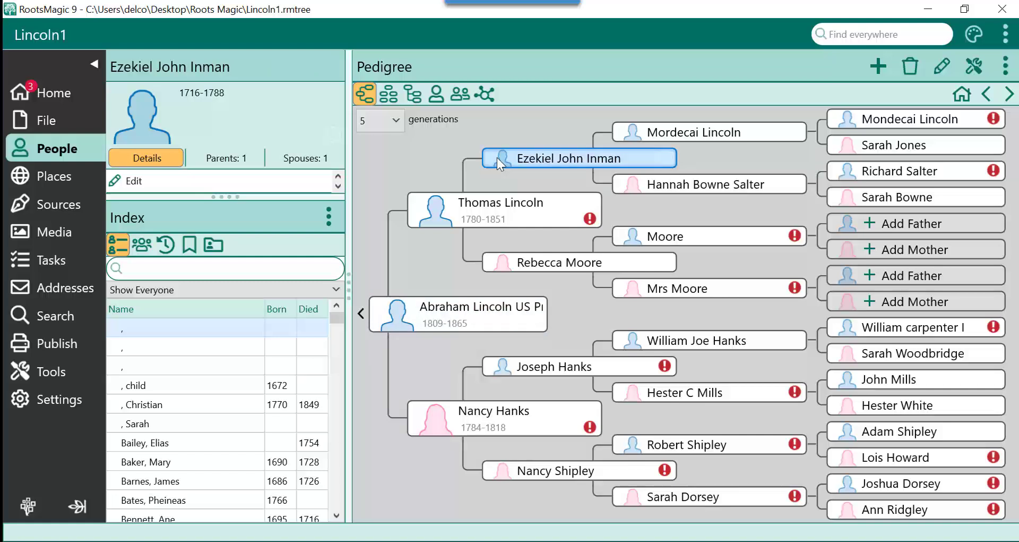
{"action": "right_click", "coordinate": [497, 157]}
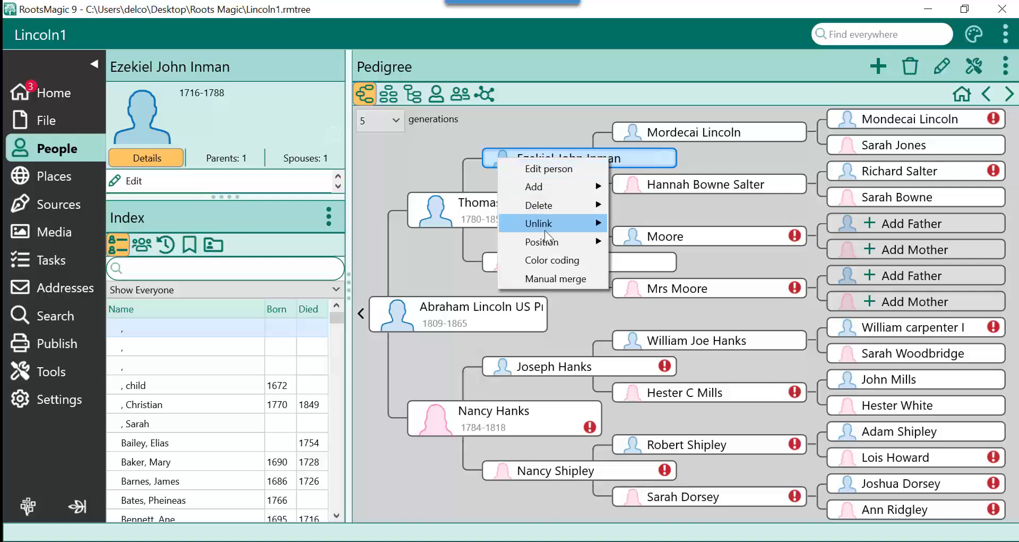
{"action": "left_click", "coordinate": [556, 259]}
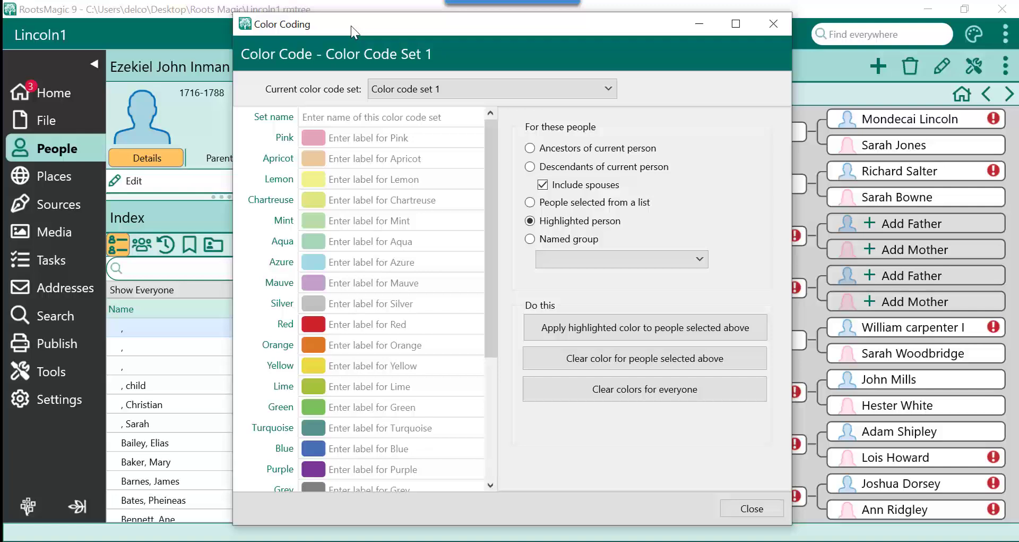
Keep Color code set 1 and name it "Ancetral Lines".
{"action": "left_click", "coordinate": [505, 95]}
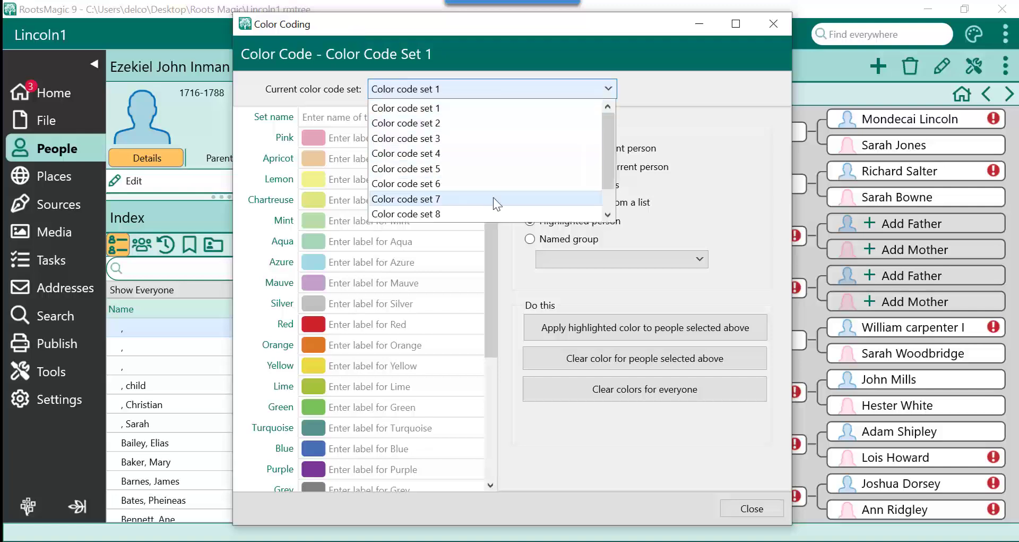
{"action": "scroll", "coordinate": [493, 197], "scroll_direction": "down", "scroll_amount": 1}
{"action": "scroll", "coordinate": [493, 197], "scroll_direction": "up", "scroll_amount": 1}
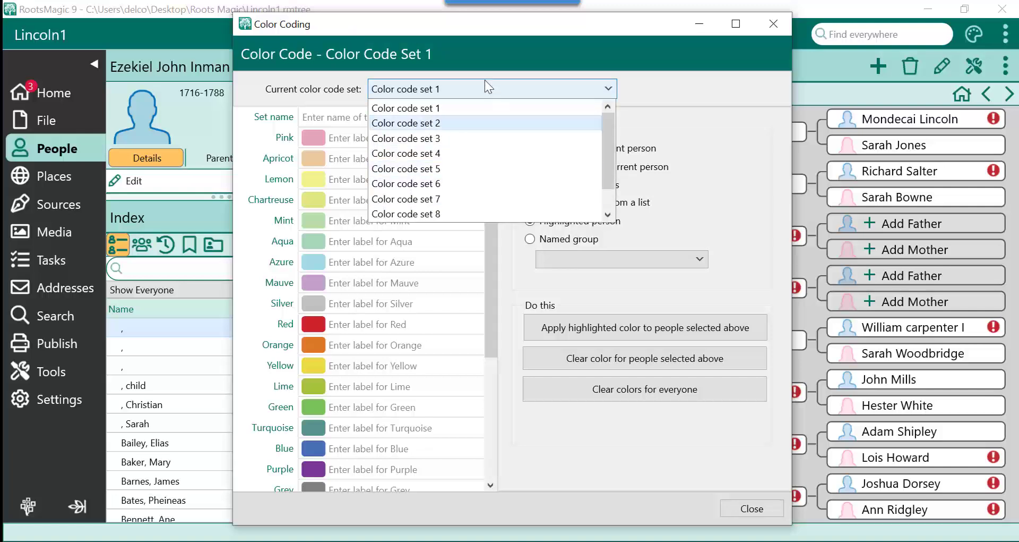
{"action": "left_click", "coordinate": [447, 85]}
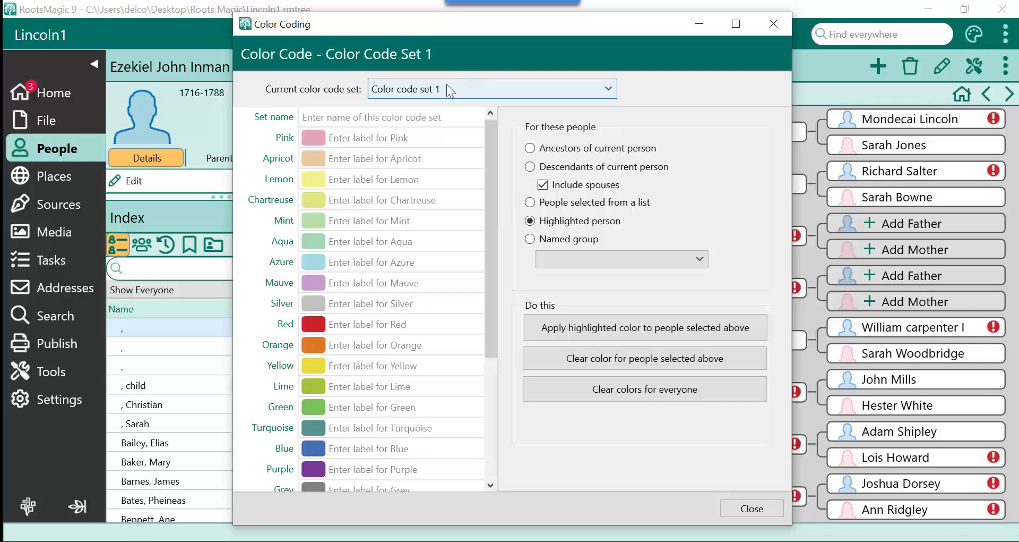
{"action": "left_click", "coordinate": [308, 120]}
{"action": "type", "text": "Ance"}
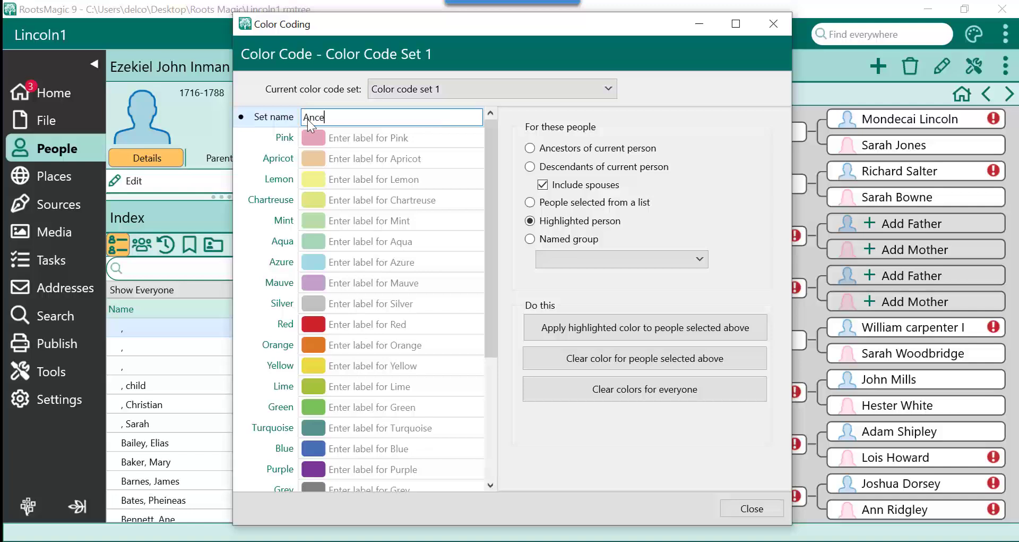
{"action": "type", "text": "tral"}
{"action": "key", "text": "BackSpace"}
{"action": "type", "text": "al Lines"}
Label the Blue color "Paternal gfather" and apply it to the ancestors of the current person.
{"action": "left_click", "coordinate": [341, 449]}
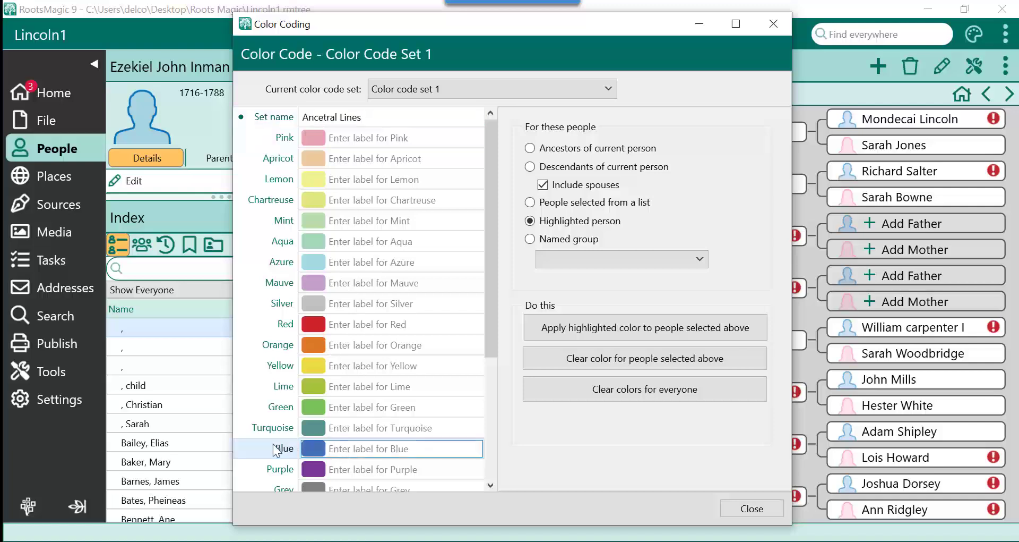
{"action": "type", "text": "Paternal gfather"}
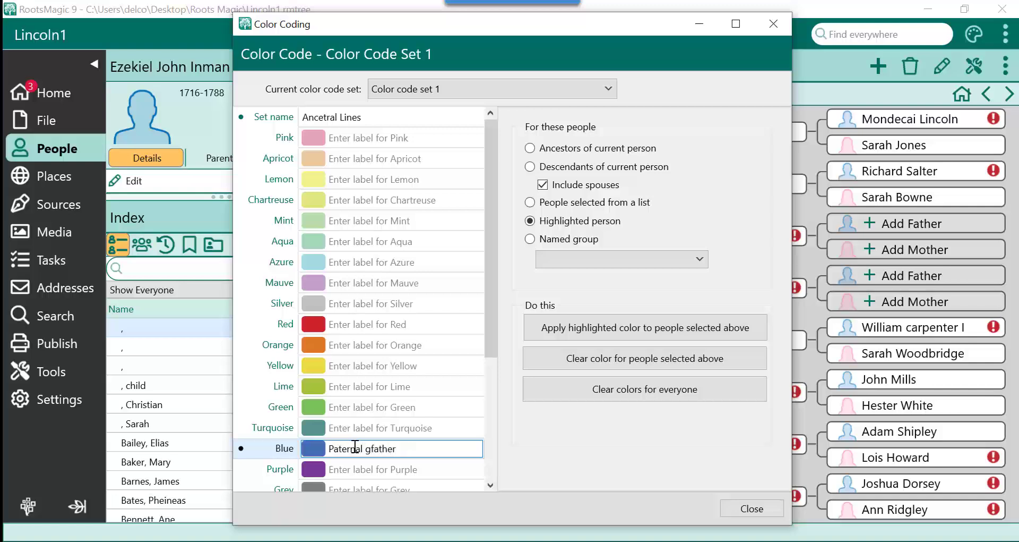
{"action": "left_click", "coordinate": [530, 149]}
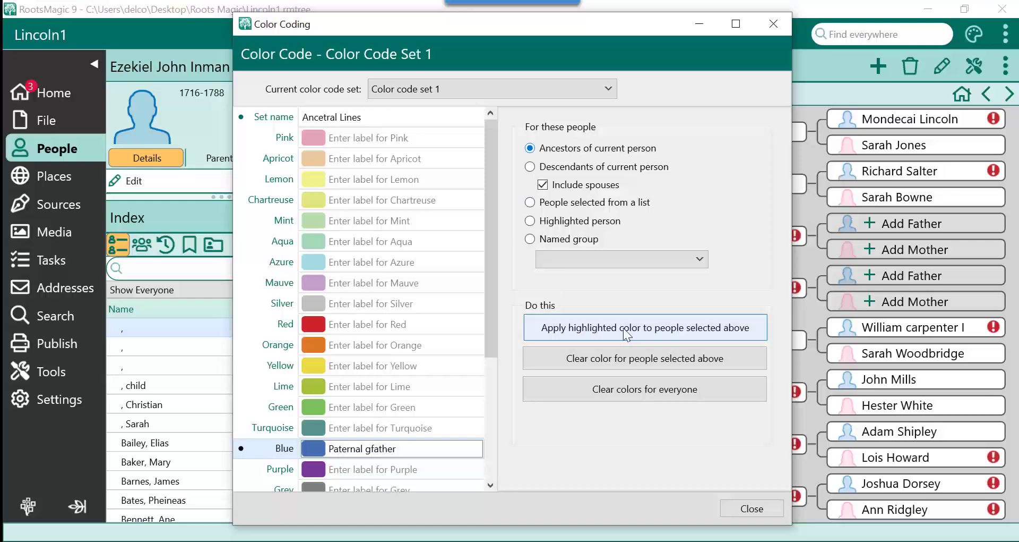
{"action": "left_click", "coordinate": [600, 327]}
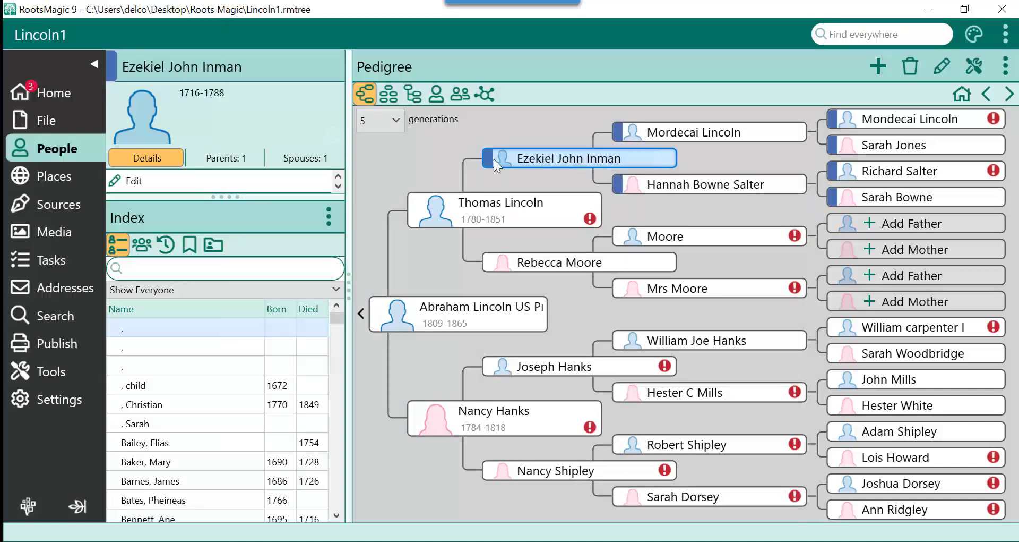
{"action": "mouse_move", "coordinate": [490, 152]}
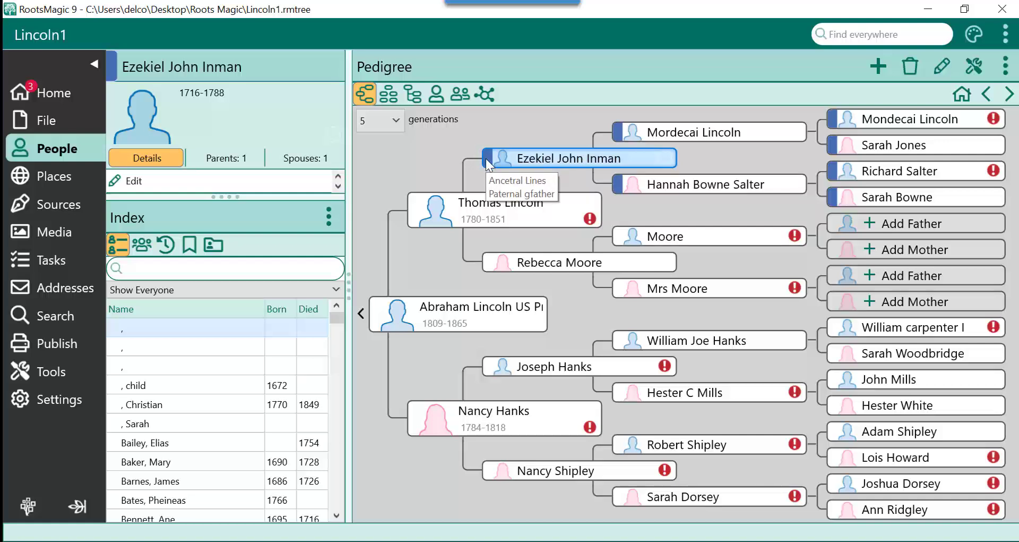
{"action": "left_click", "coordinate": [615, 263]}
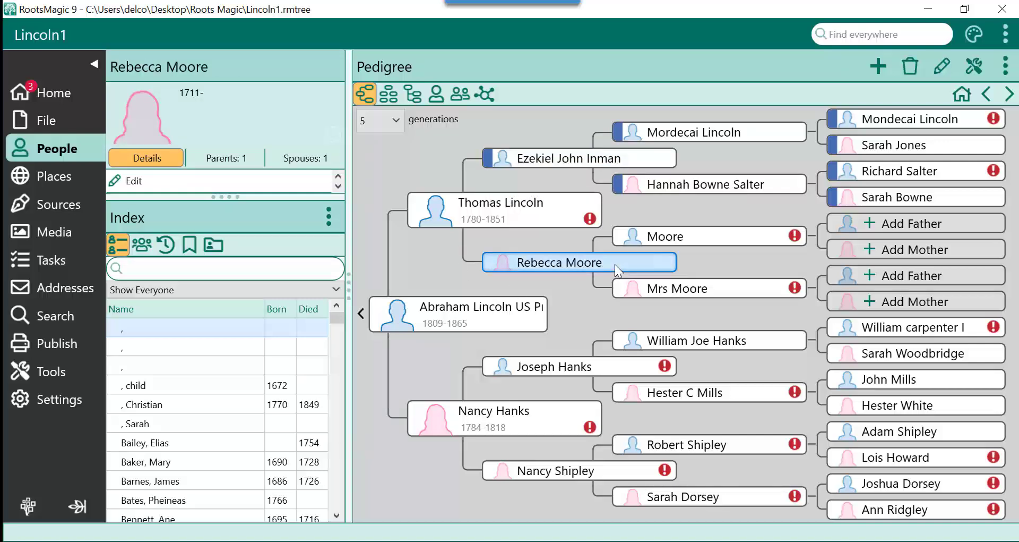
{"action": "right_click", "coordinate": [615, 264]}
{"action": "left_click", "coordinate": [661, 365]}
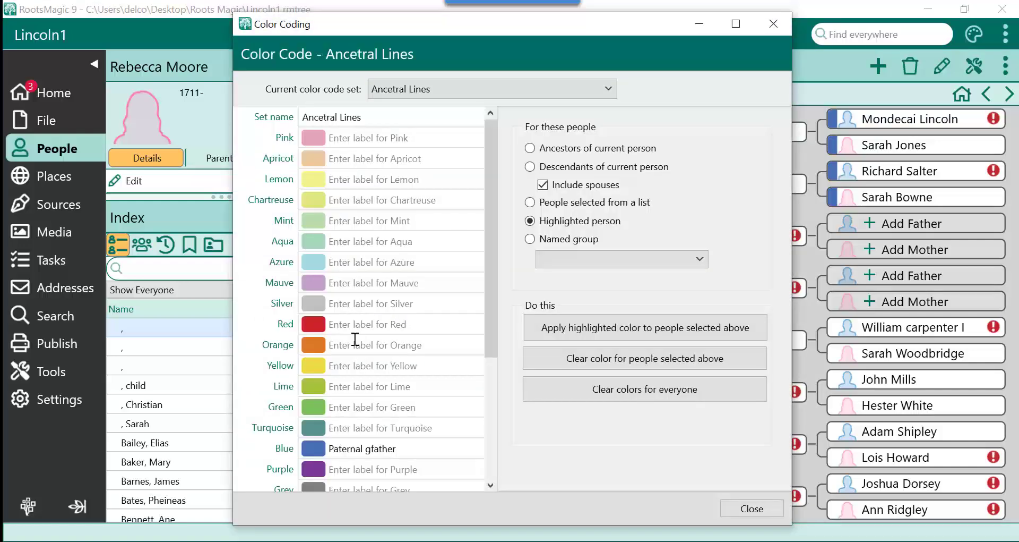
Keep the Ancetral Lines set selected and correct its name to "Ancestral Lines".
{"action": "left_click", "coordinate": [347, 408]}
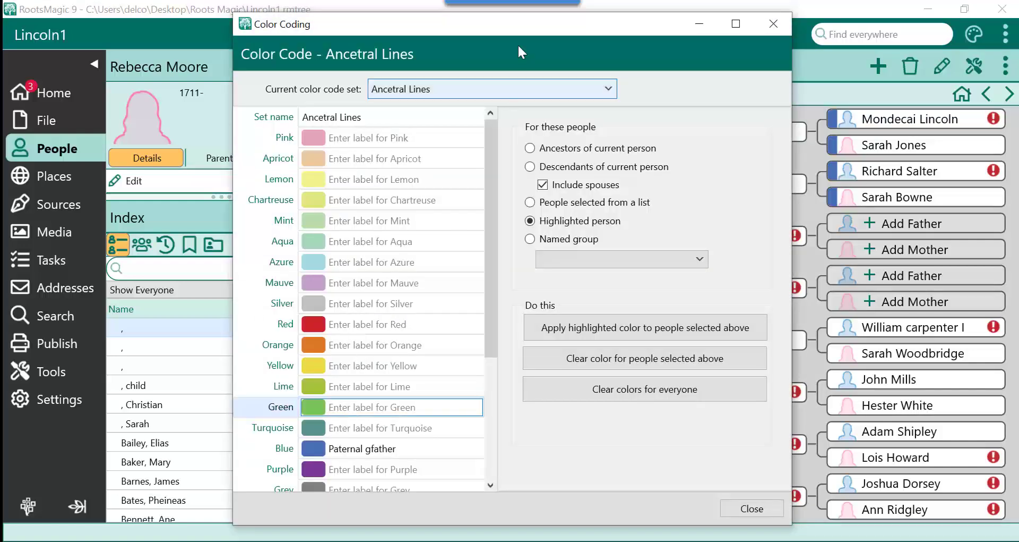
{"action": "left_click", "coordinate": [382, 86]}
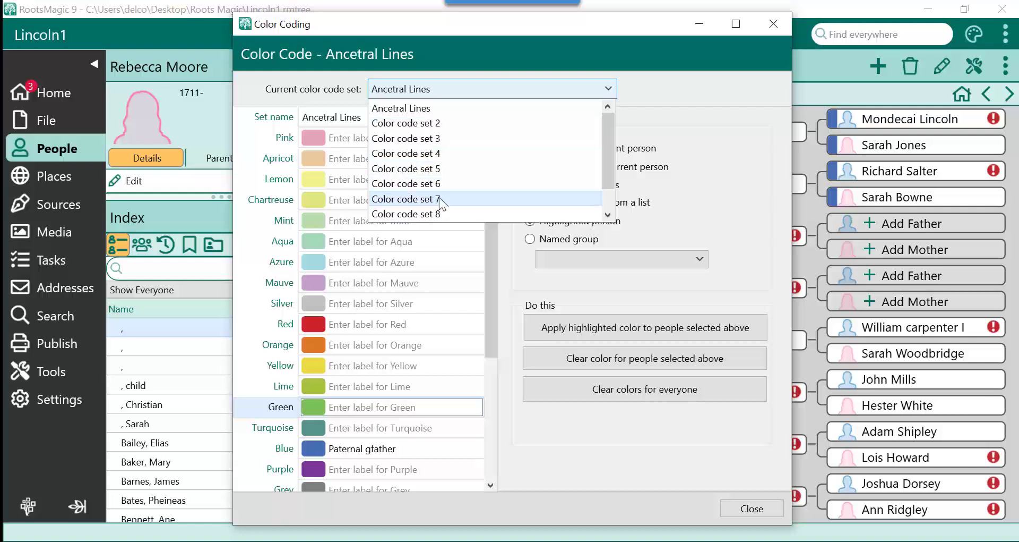
{"action": "left_click", "coordinate": [406, 109]}
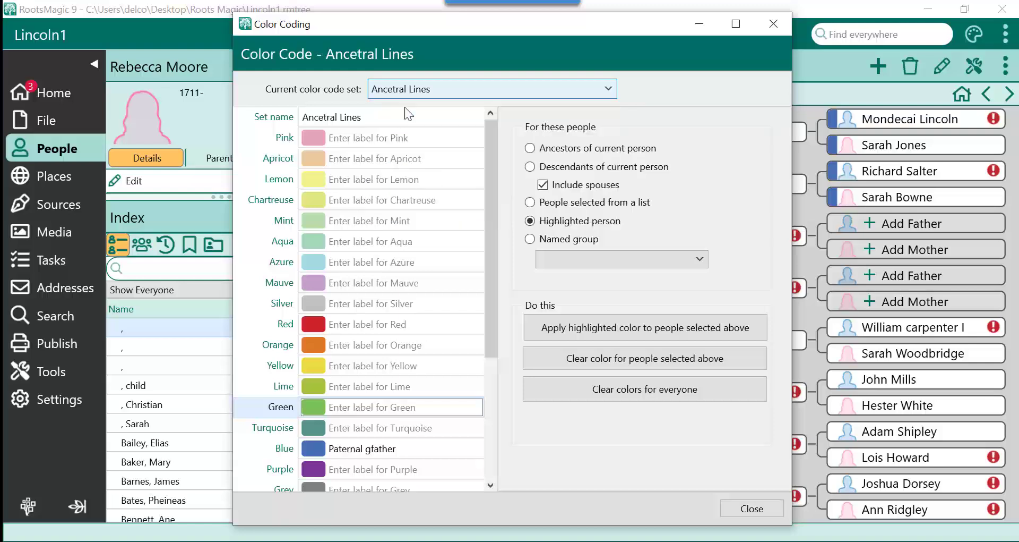
{"action": "left_click", "coordinate": [324, 116]}
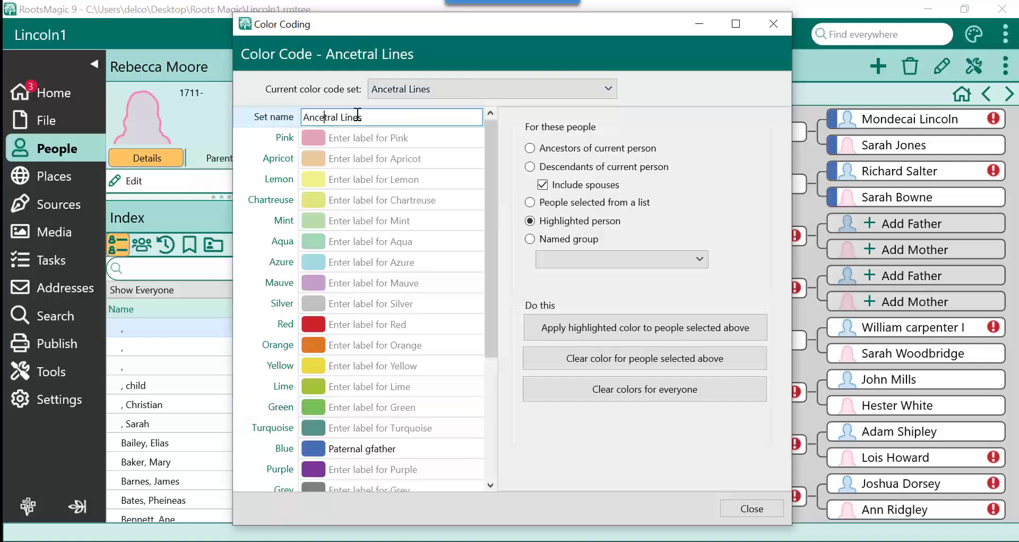
{"action": "type", "text": "s"}
Label the Green color "paternal gmother" and apply it to the ancestors of the current person.
{"action": "left_click", "coordinate": [338, 407]}
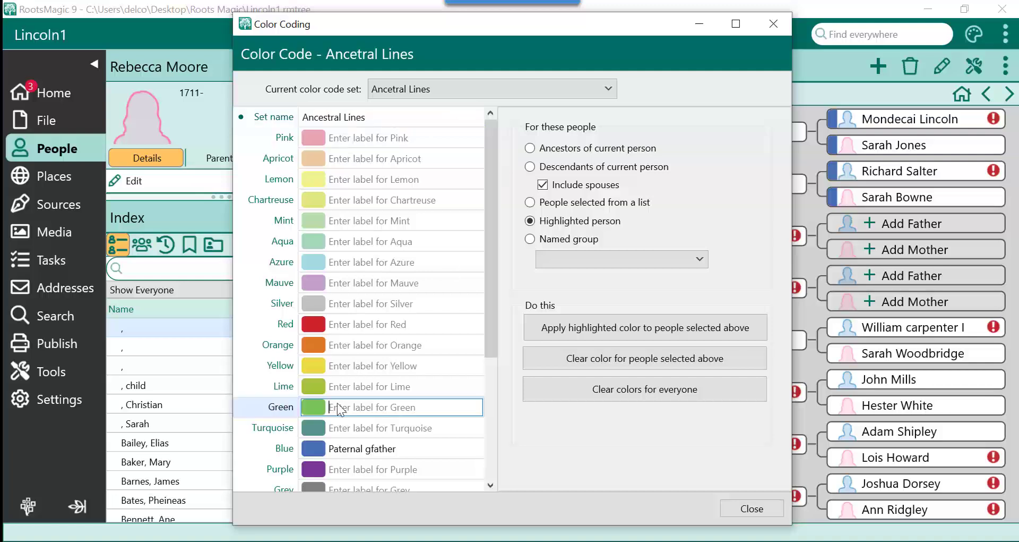
{"action": "type", "text": "paternal gmother"}
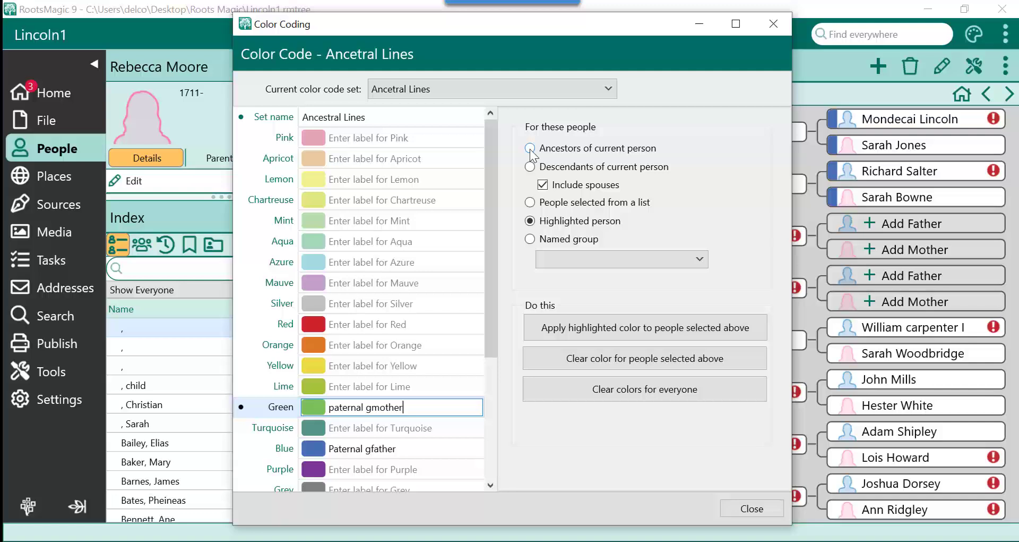
{"action": "left_click", "coordinate": [530, 149]}
{"action": "left_click", "coordinate": [597, 328]}
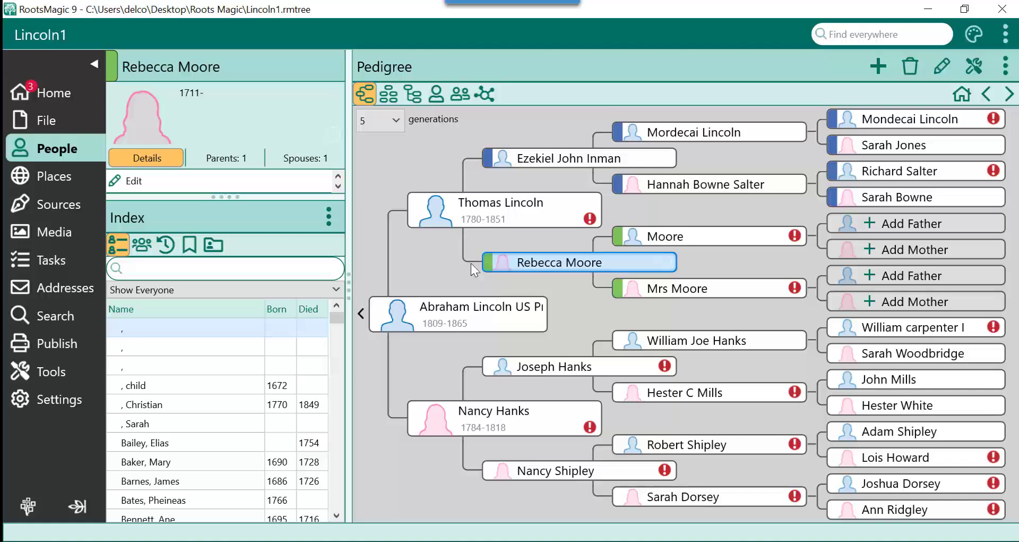
{"action": "mouse_move", "coordinate": [619, 239]}
{"action": "right_click", "coordinate": [612, 369]}
{"action": "left_click", "coordinate": [632, 471]}
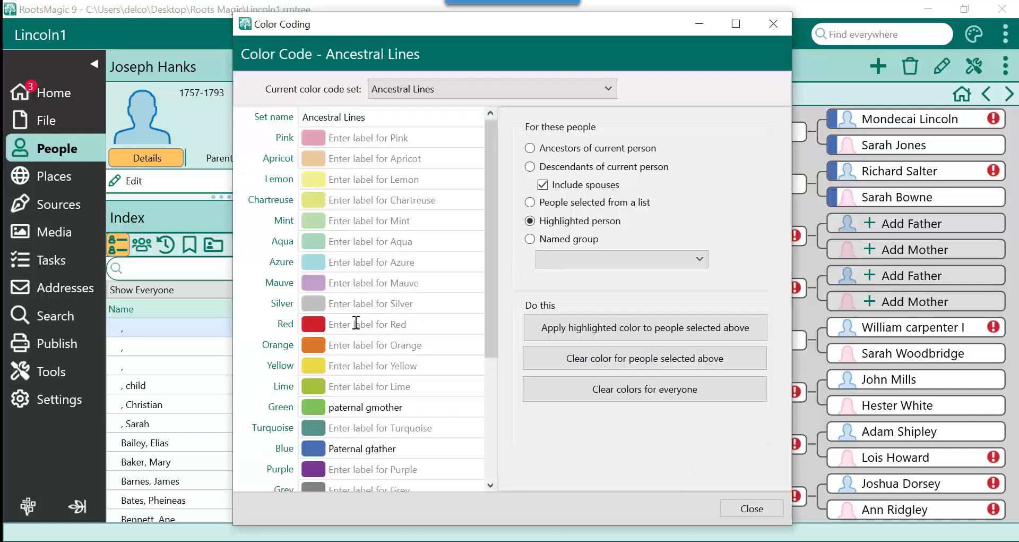
Label the Red color "maternal gfather" and apply it to the ancestors of the current person.
{"action": "left_click", "coordinate": [378, 322]}
{"action": "type", "text": "maternal gfather"}
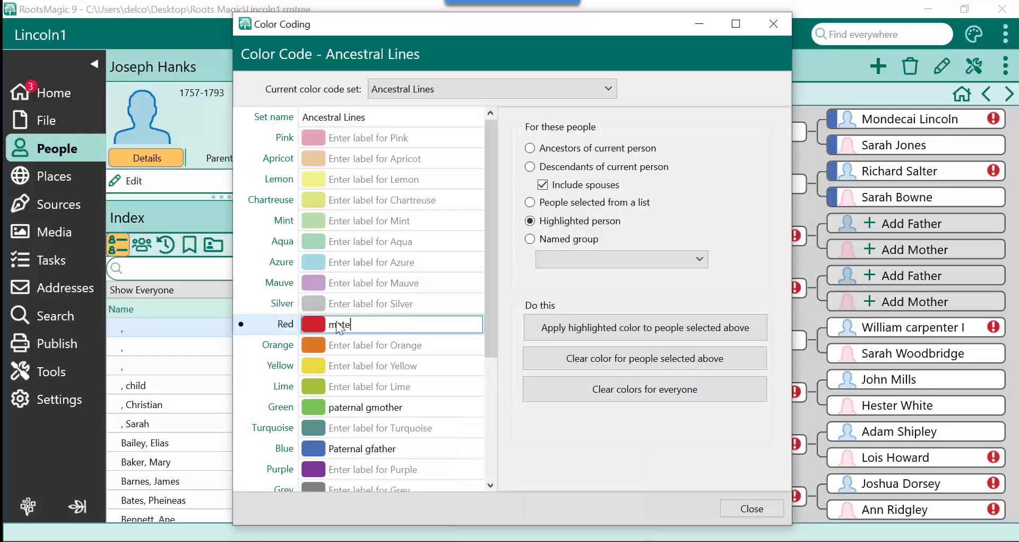
{"action": "left_click", "coordinate": [536, 148]}
{"action": "left_click", "coordinate": [577, 319]}
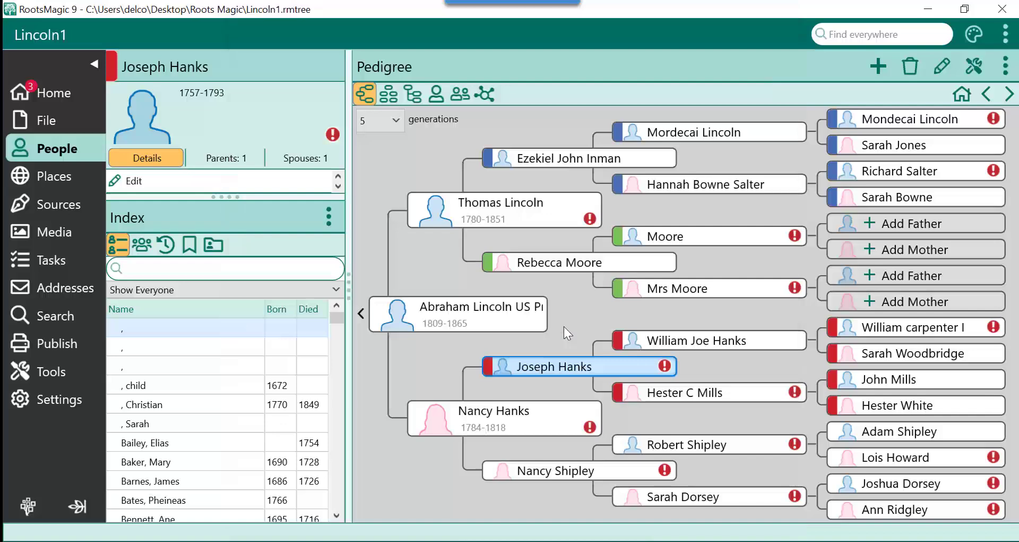
{"action": "left_click", "coordinate": [623, 472]}
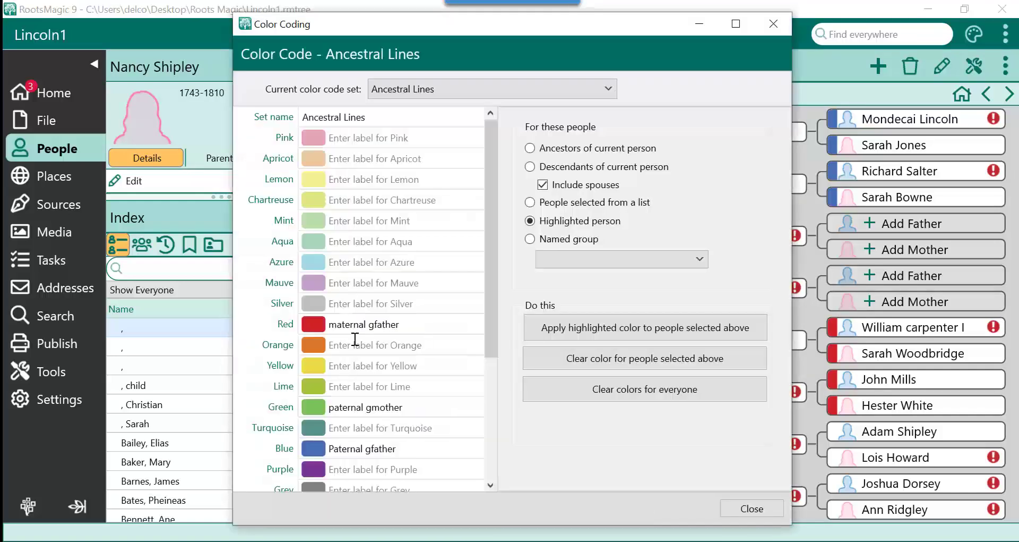
{"action": "left_click", "coordinate": [356, 344]}
{"action": "type", "text": "maternal gmother"}
{"action": "left_click", "coordinate": [529, 148]}
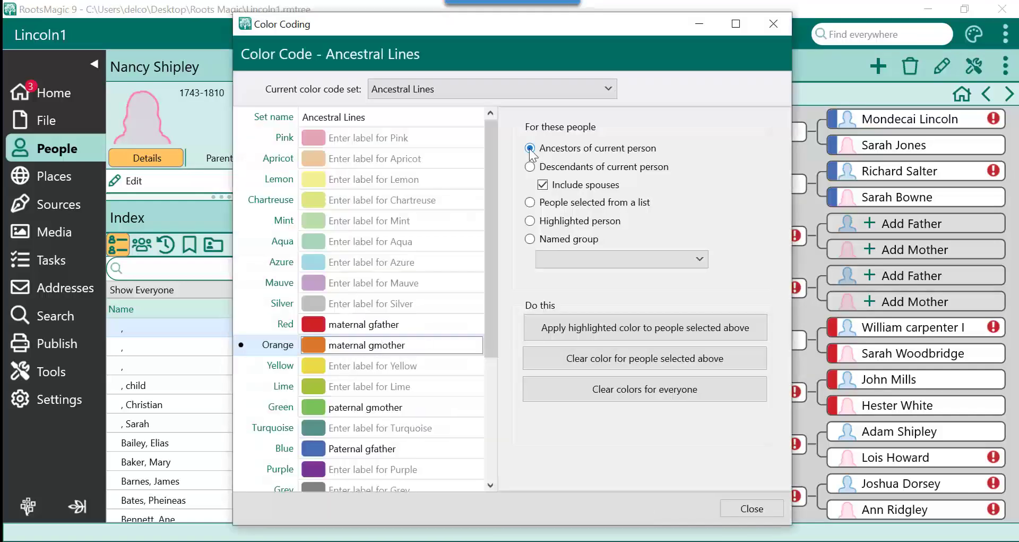
{"action": "left_click", "coordinate": [557, 327]}
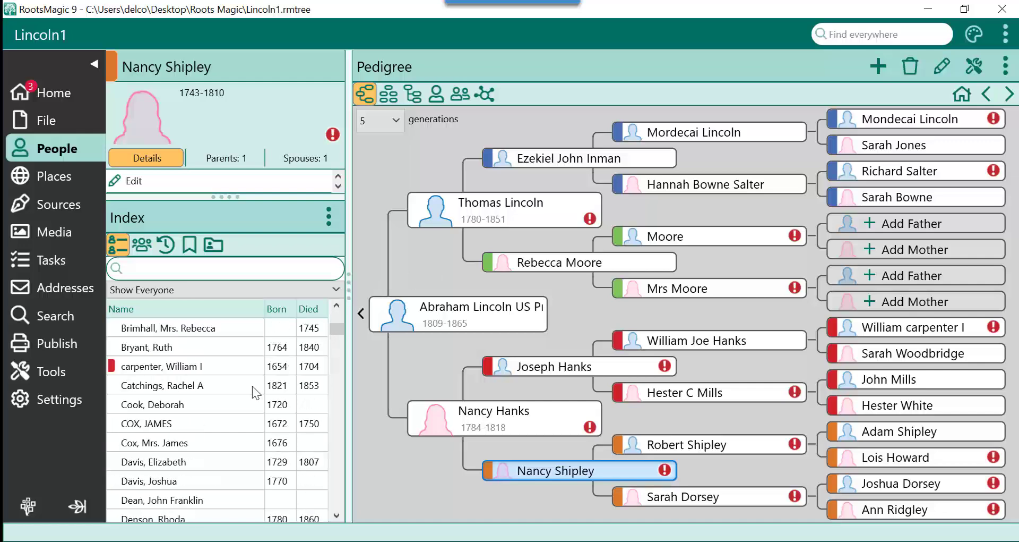
Scroll through the index to examine the color-coded entries.
{"action": "scroll", "coordinate": [253, 385], "scroll_direction": "up", "scroll_amount": 3}
{"action": "scroll", "coordinate": [253, 386], "scroll_direction": "down", "scroll_amount": 10}
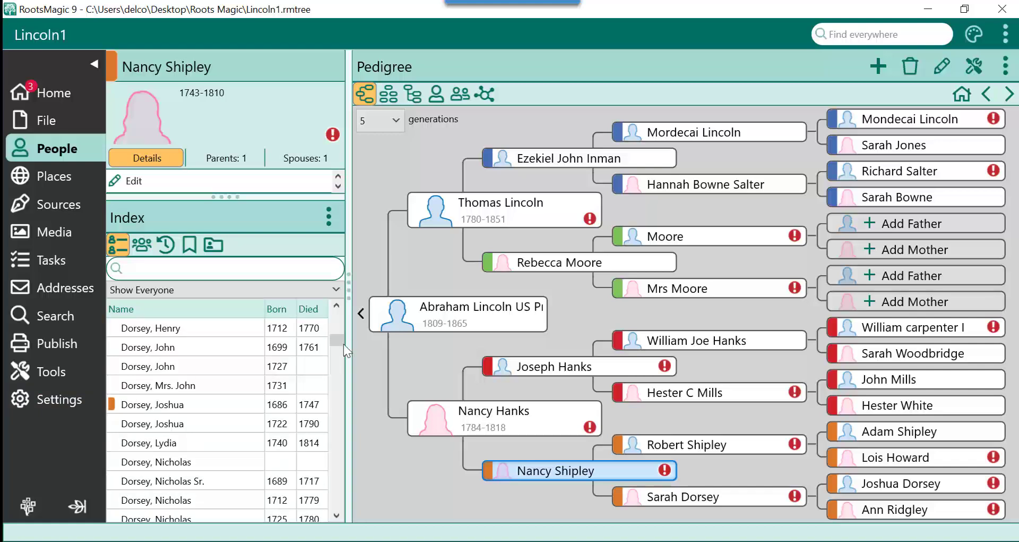
{"action": "scroll", "coordinate": [339, 340], "scroll_direction": "down", "scroll_amount": 1}
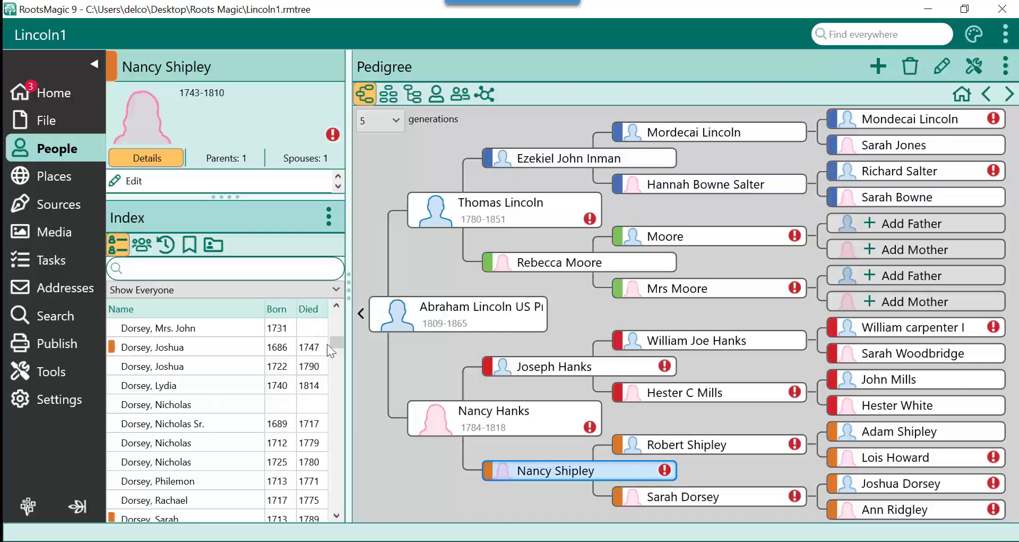
{"action": "left_click_drag", "start_coordinate": [335, 344], "coordinate": [339, 357]}
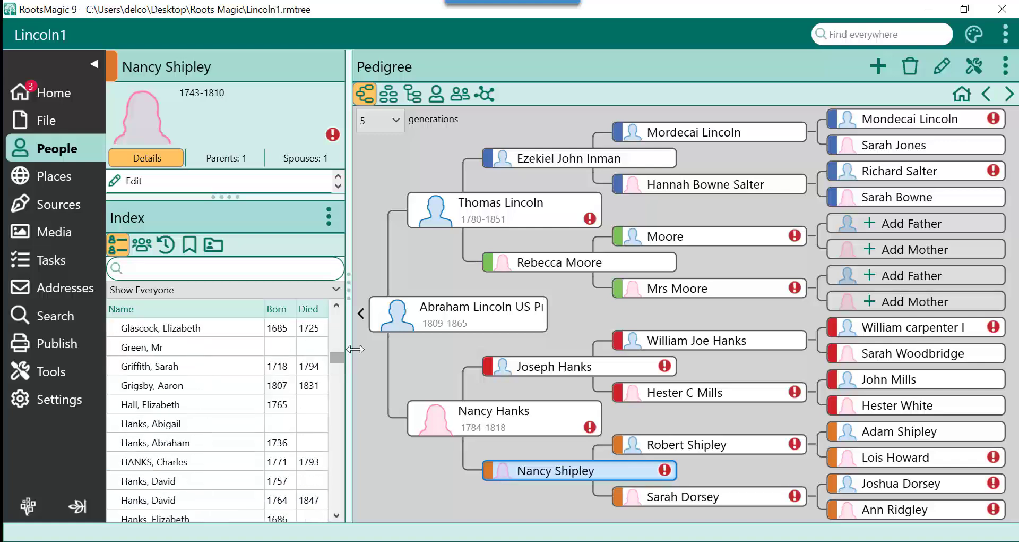